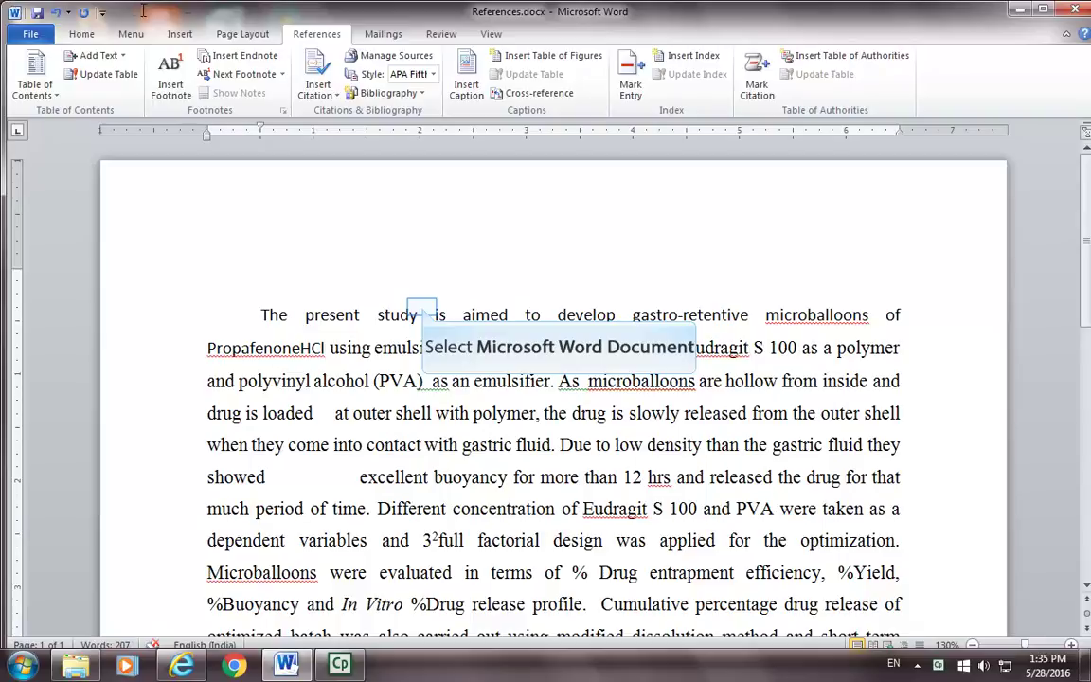
# Start a new Journal Article source for a citation placed right after 'study'
pyautogui.click(421, 315)
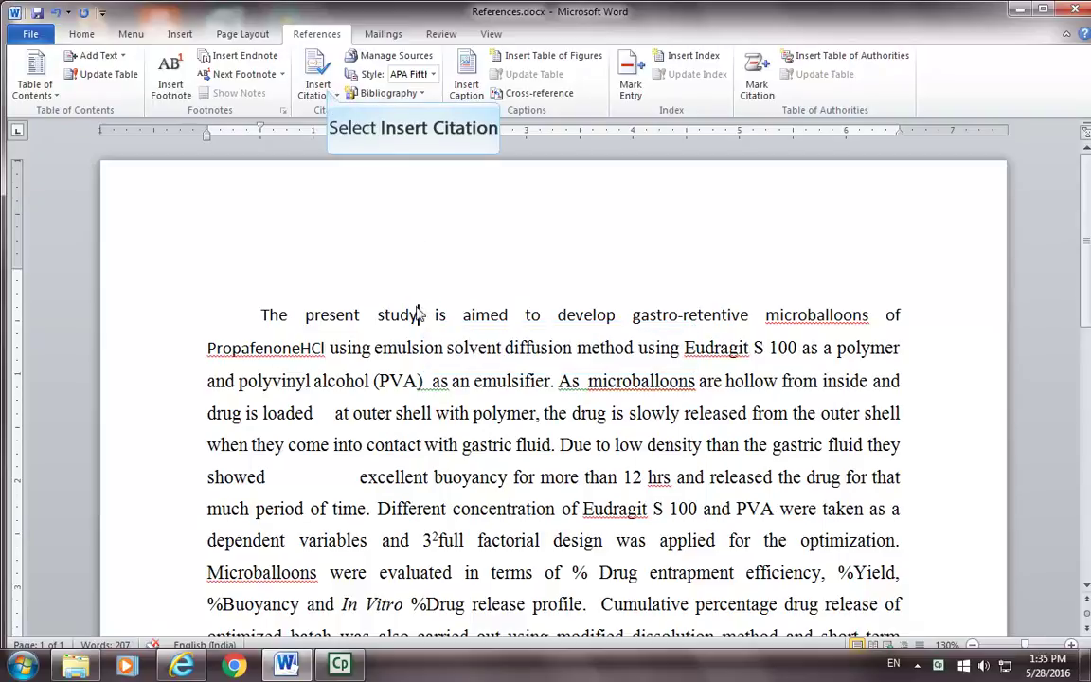
pyautogui.click(329, 95)
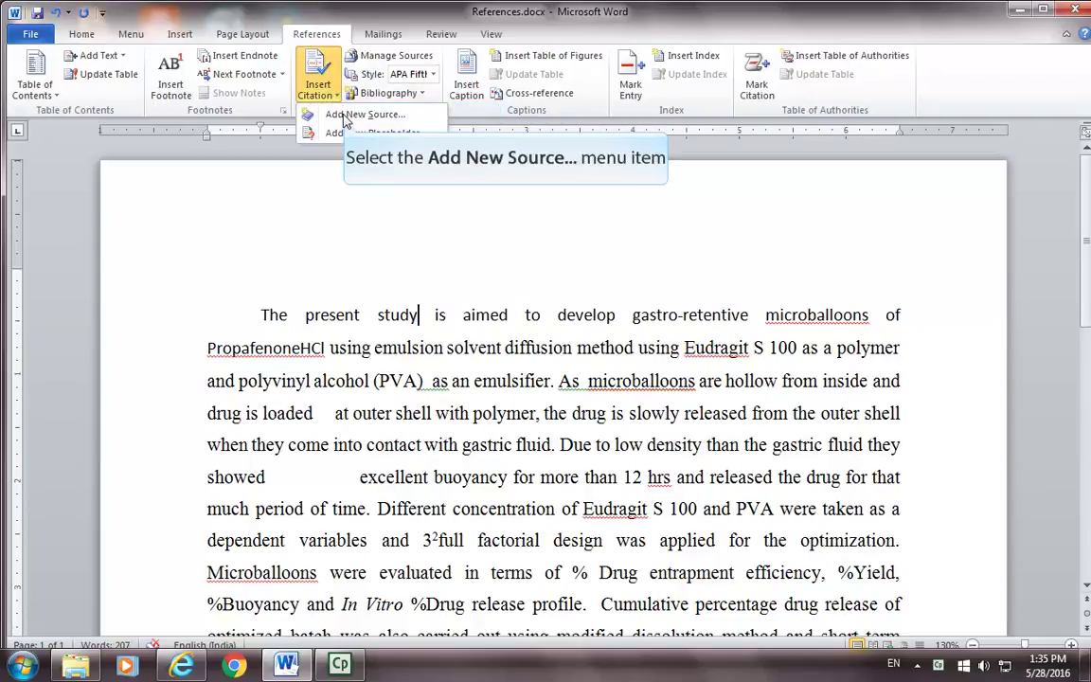
pyautogui.click(364, 114)
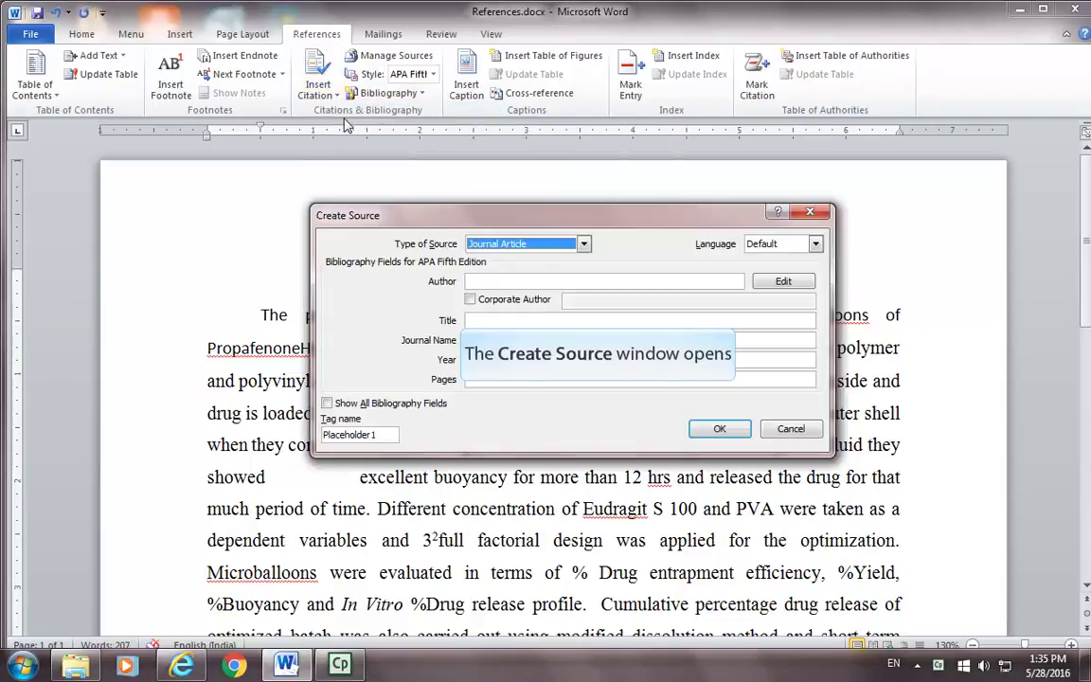
pyautogui.click(584, 244)
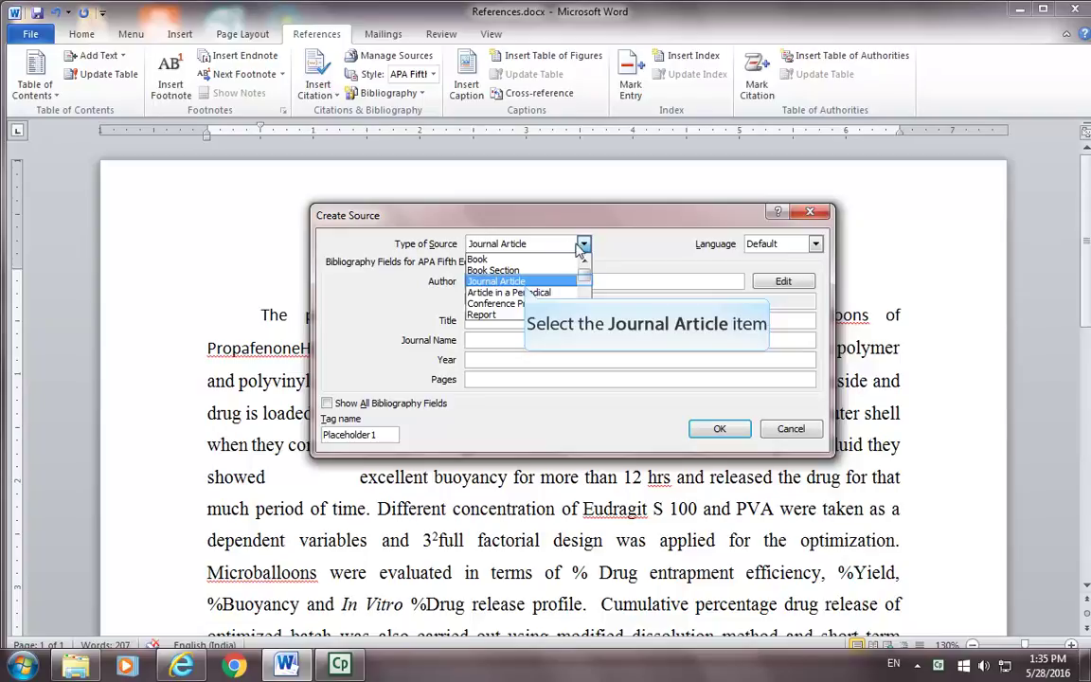
pyautogui.click(525, 283)
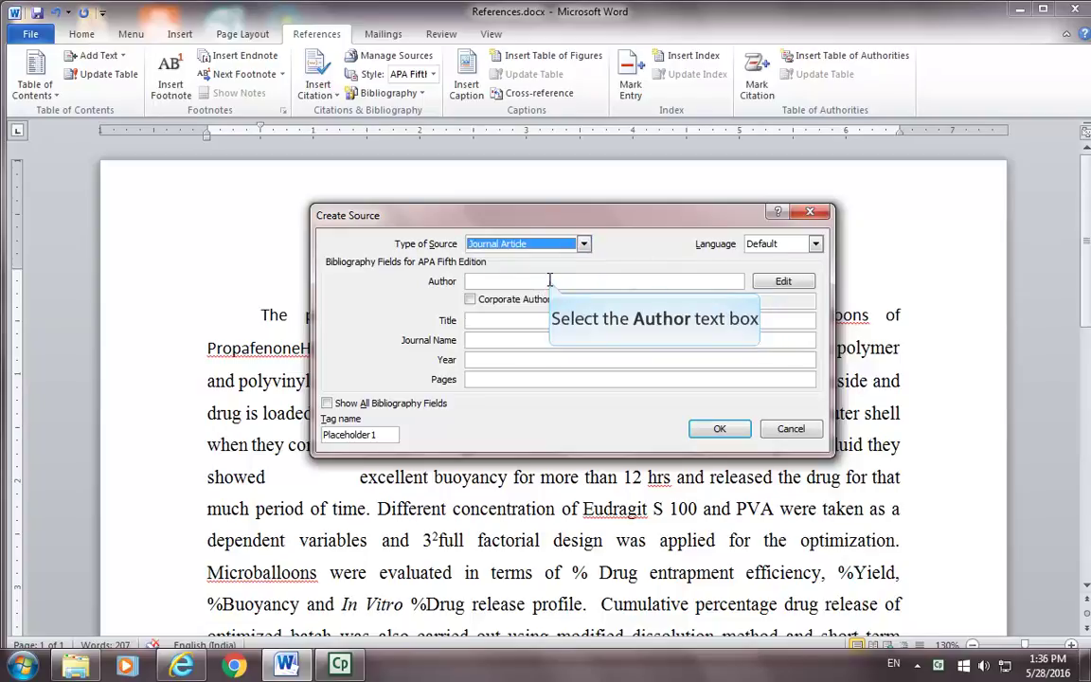
pyautogui.click(549, 281)
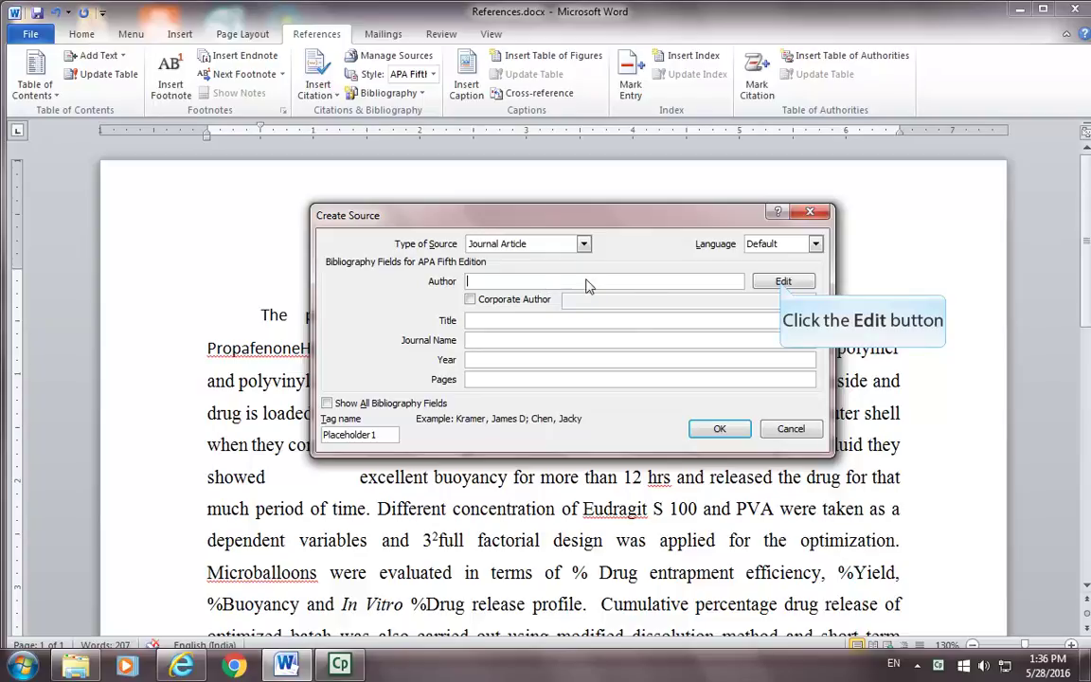
# Add the first author's last name with first and middle initials to the author list
pyautogui.click(767, 284)
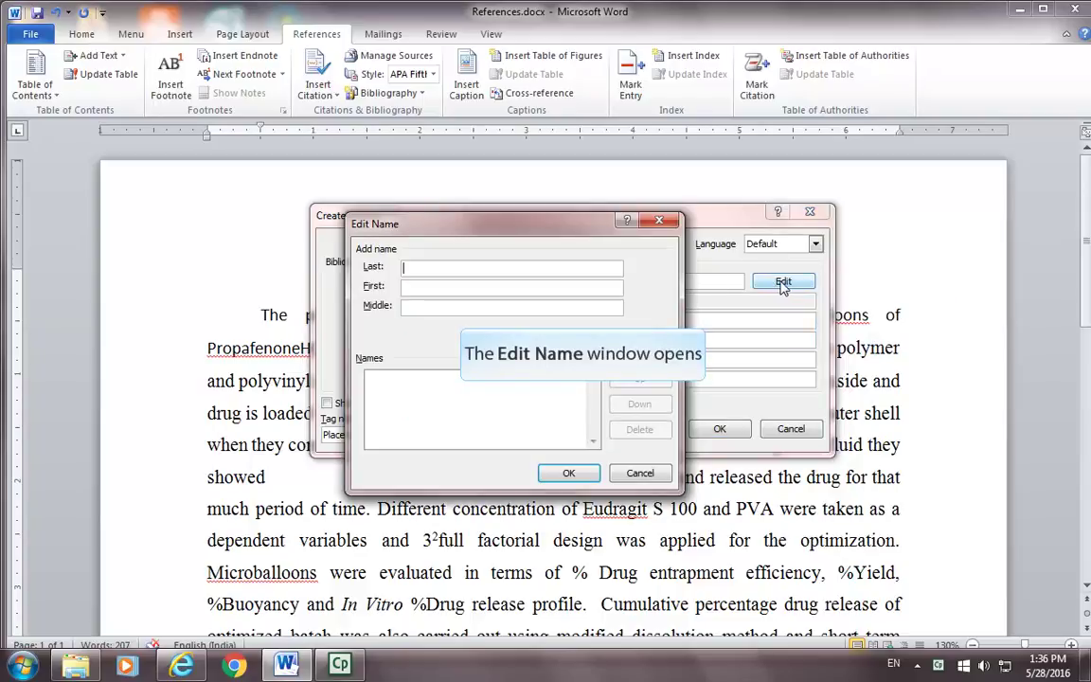
pyautogui.write('Patel')
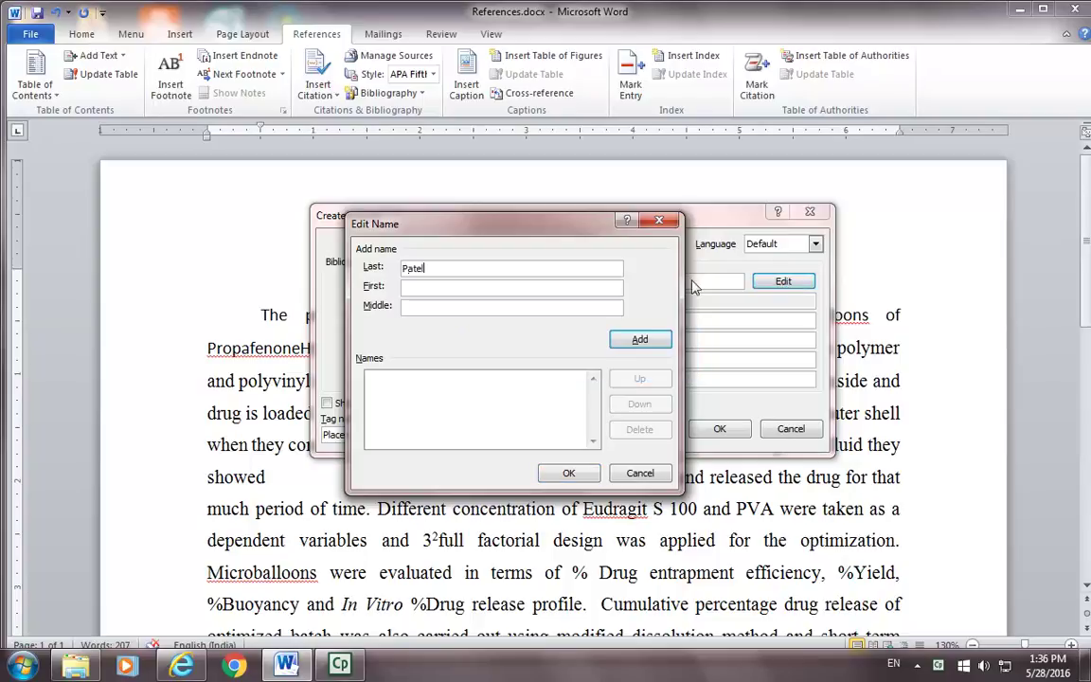
pyautogui.click(428, 287)
pyautogui.write('T')
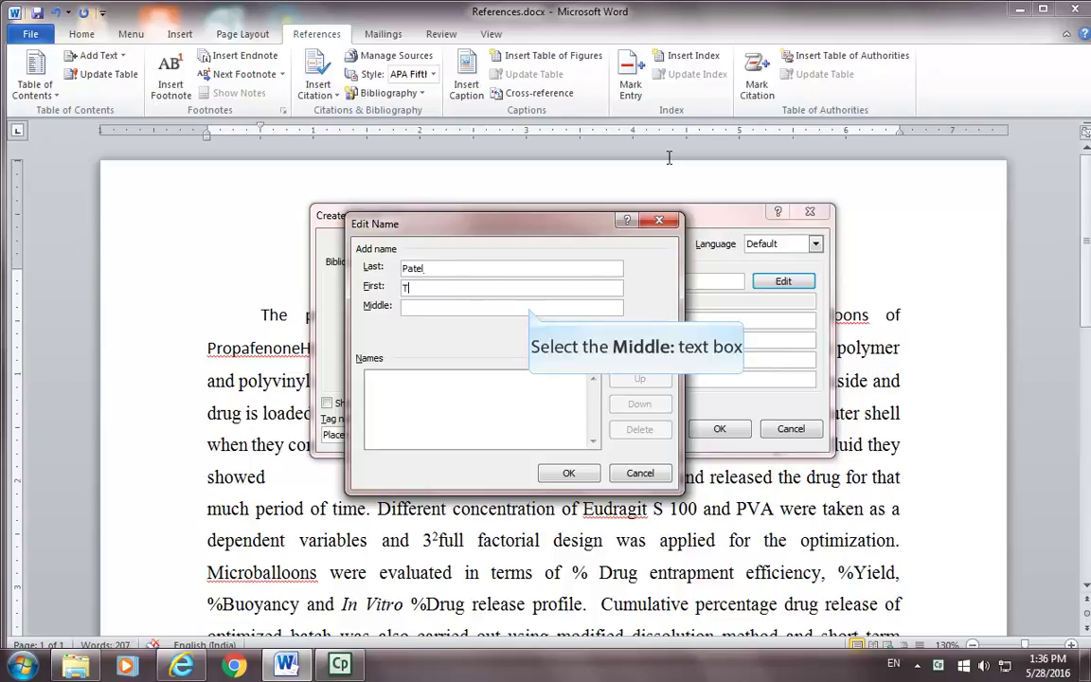
pyautogui.click(529, 306)
pyautogui.write('M')
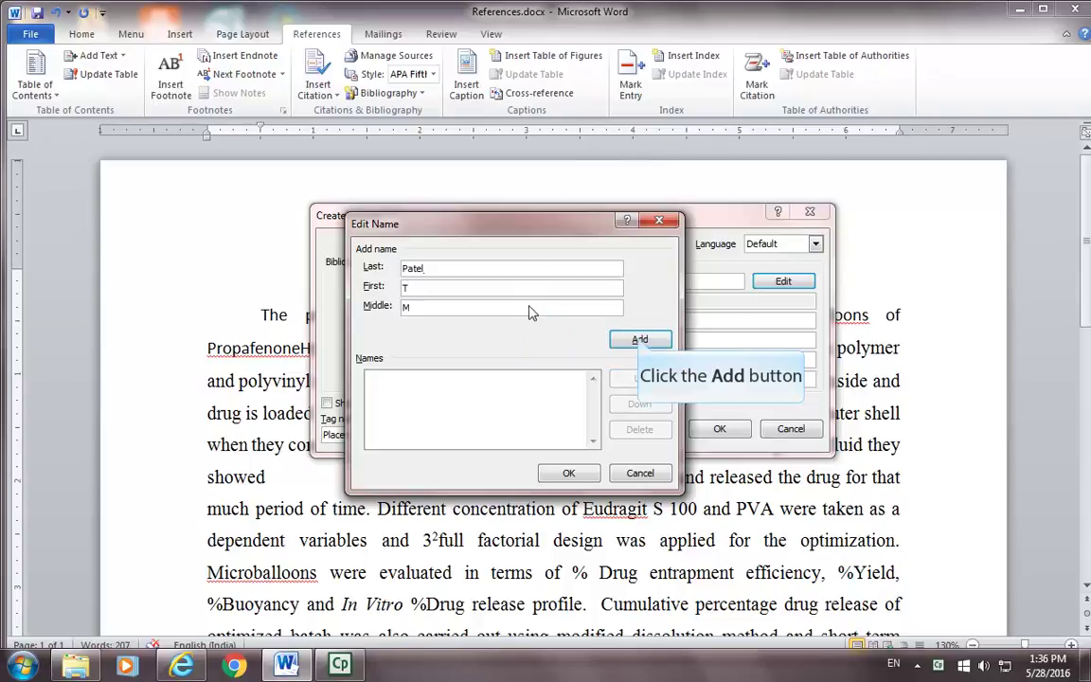
pyautogui.click(640, 340)
pyautogui.write('Gohel')
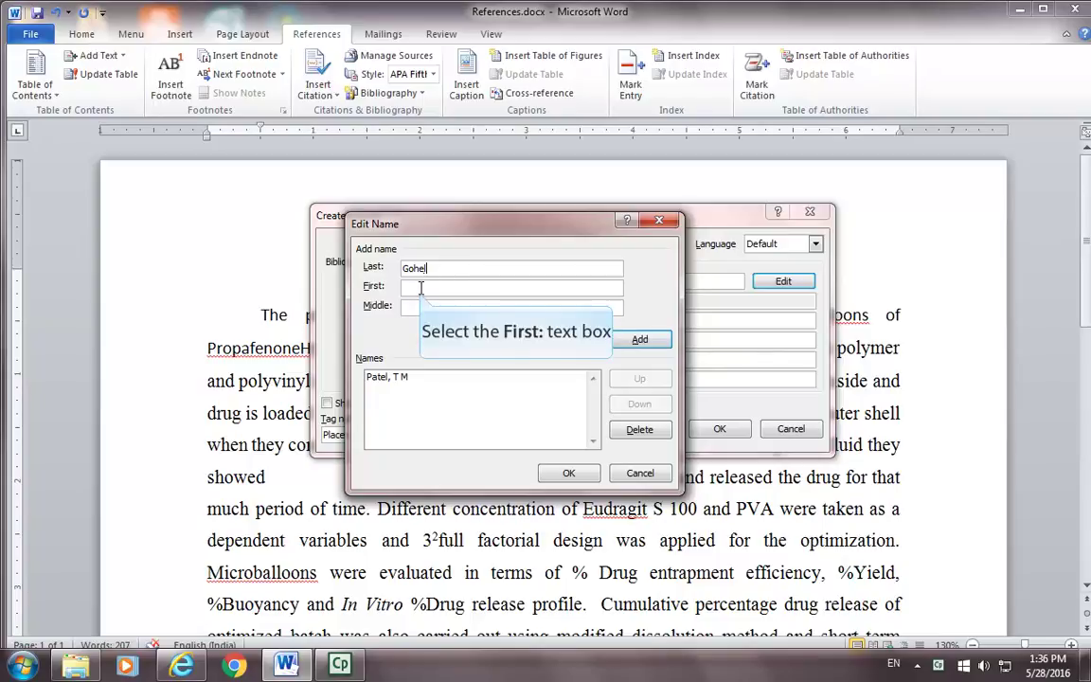
# Add the second author with first and middle initials to the author list
pyautogui.click(420, 289)
pyautogui.write('M')
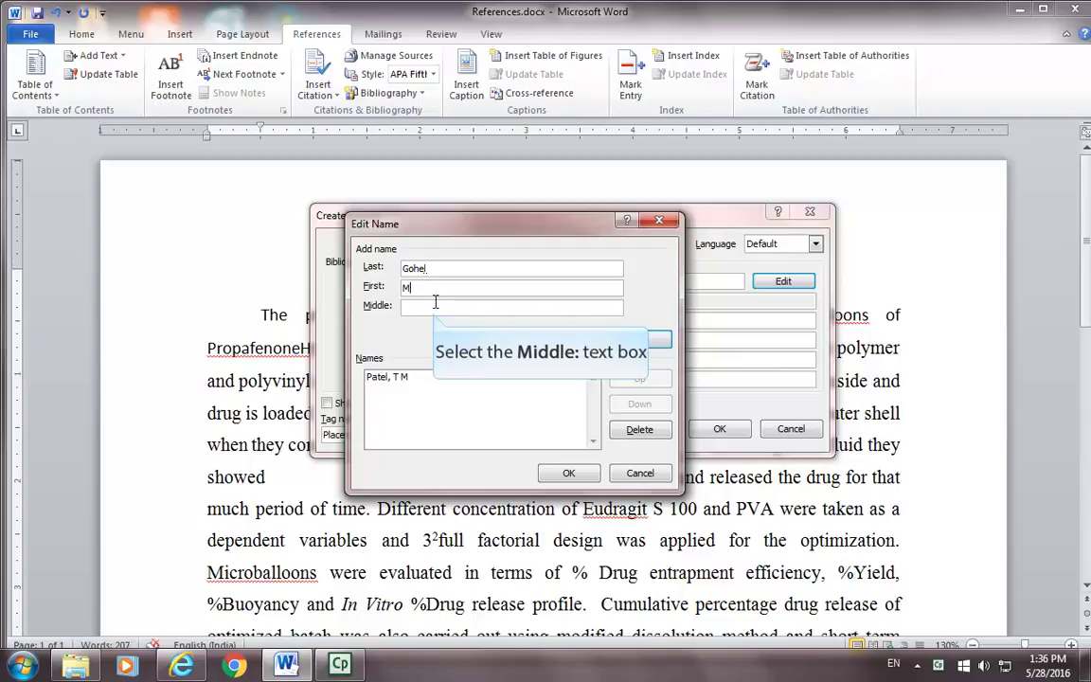
pyautogui.click(433, 312)
pyautogui.write('C')
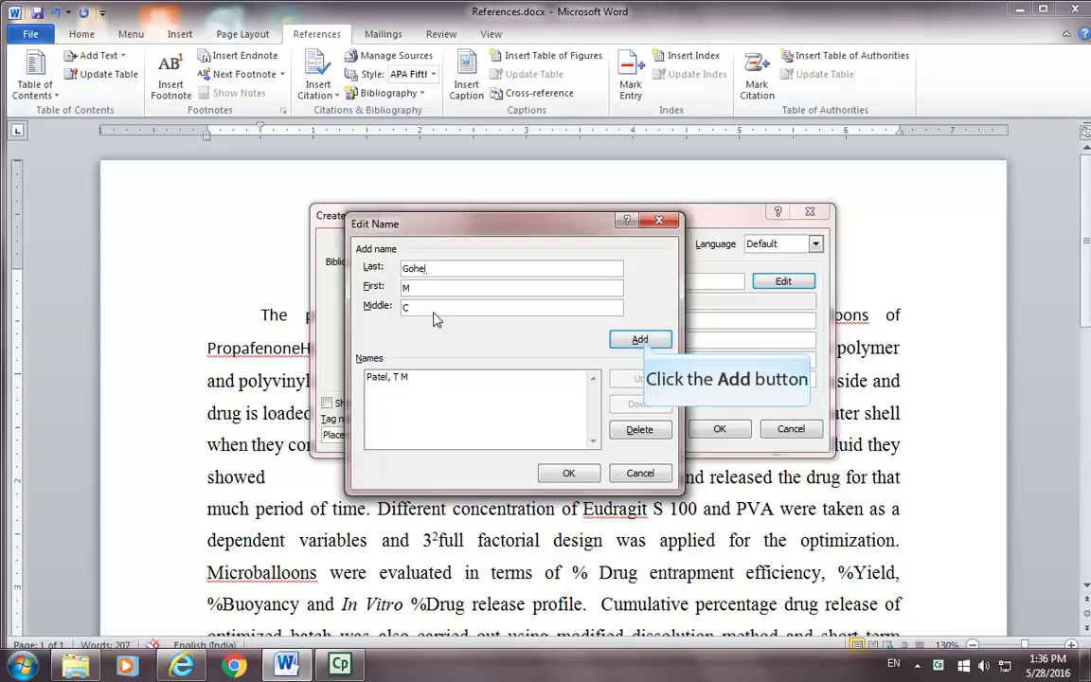
pyautogui.click(641, 342)
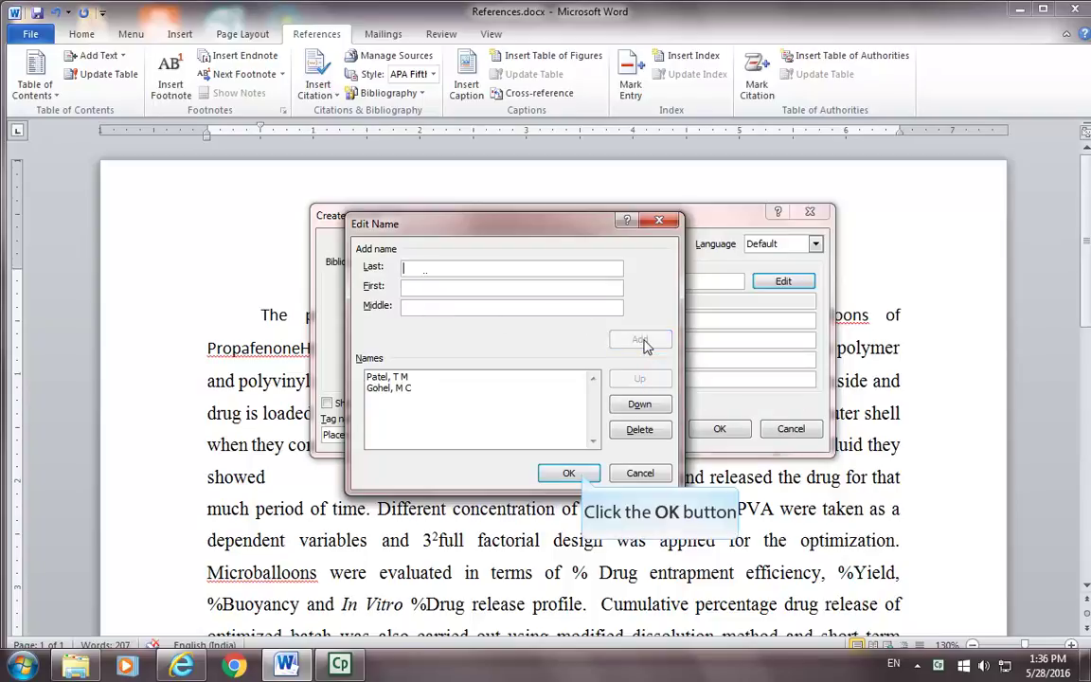
# Enter title 'Comne fume w wideled s excipients' and journal 'Journal of Thermal Analysis and Calorimetry'
pyautogui.click(571, 472)
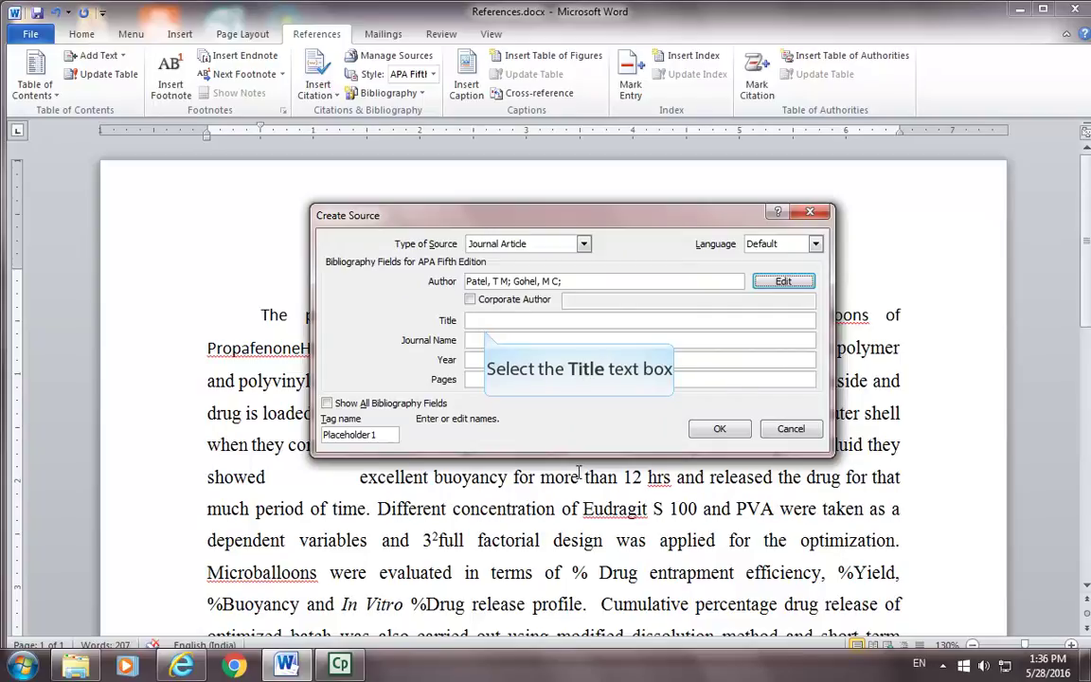
pyautogui.click(516, 321)
pyautogui.write('Compatibility stu')
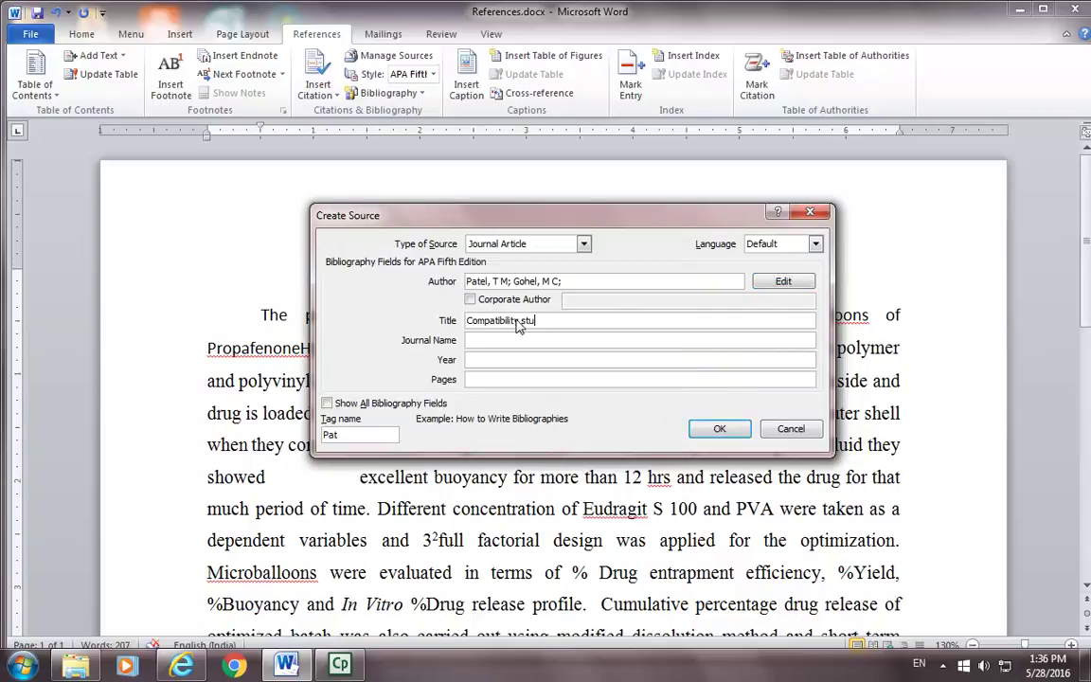
pyautogui.write('ne fumarate w')
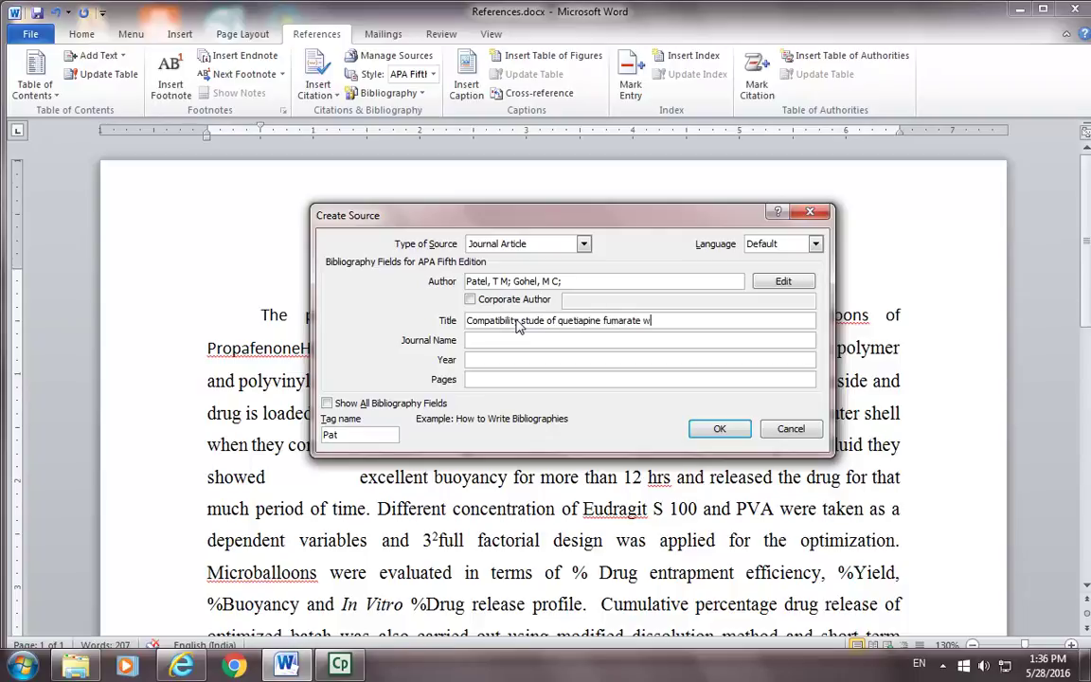
pyautogui.write('ith widely used sustained')
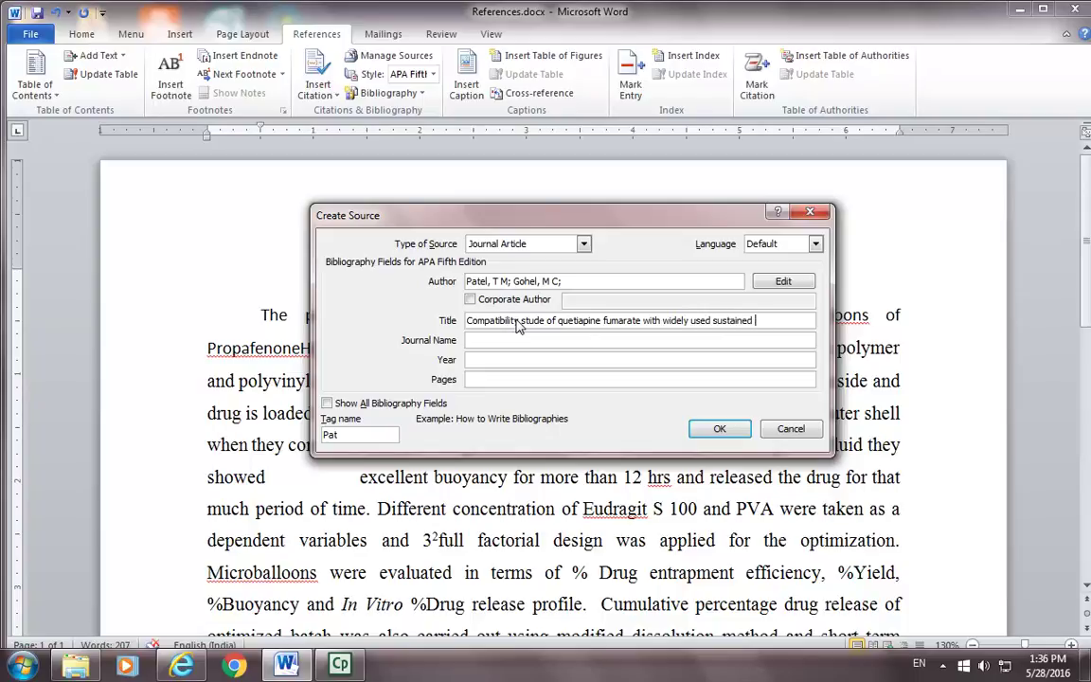
pyautogui.write(' excipients')
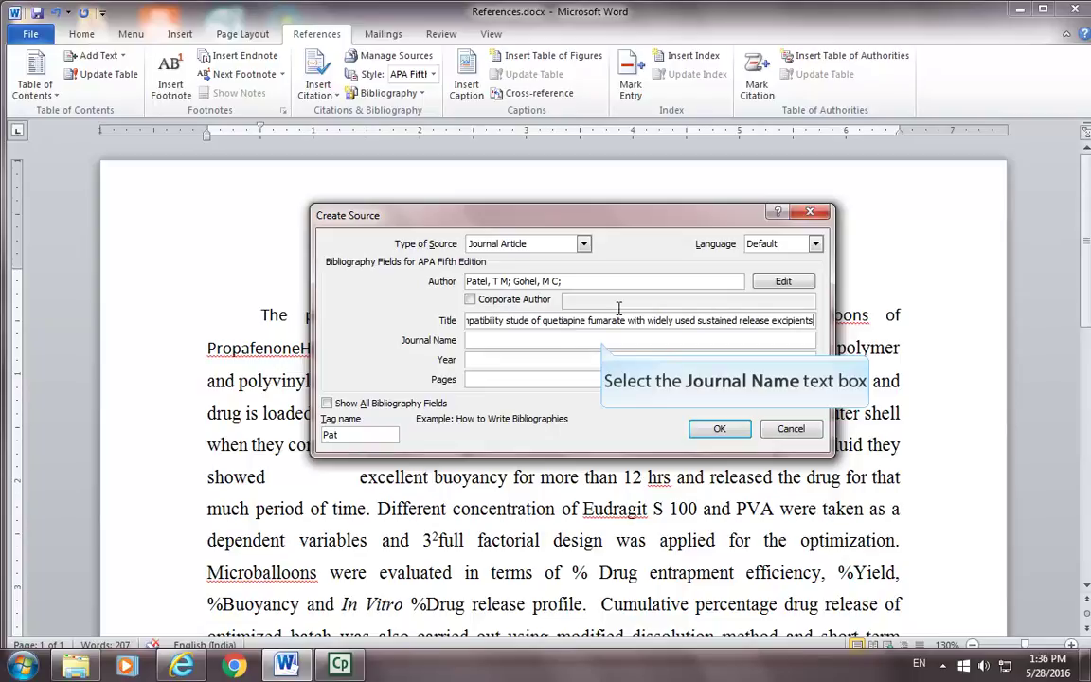
pyautogui.click(603, 339)
pyautogui.write('Jou')
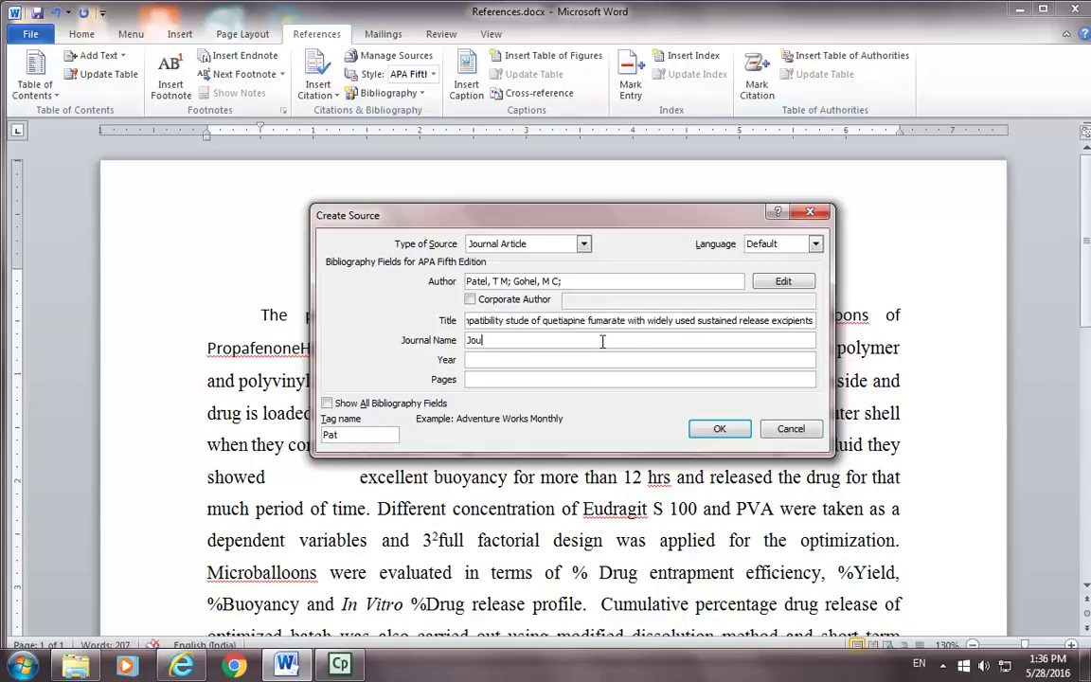
pyautogui.write('rnal of Thermal Analysis and ')
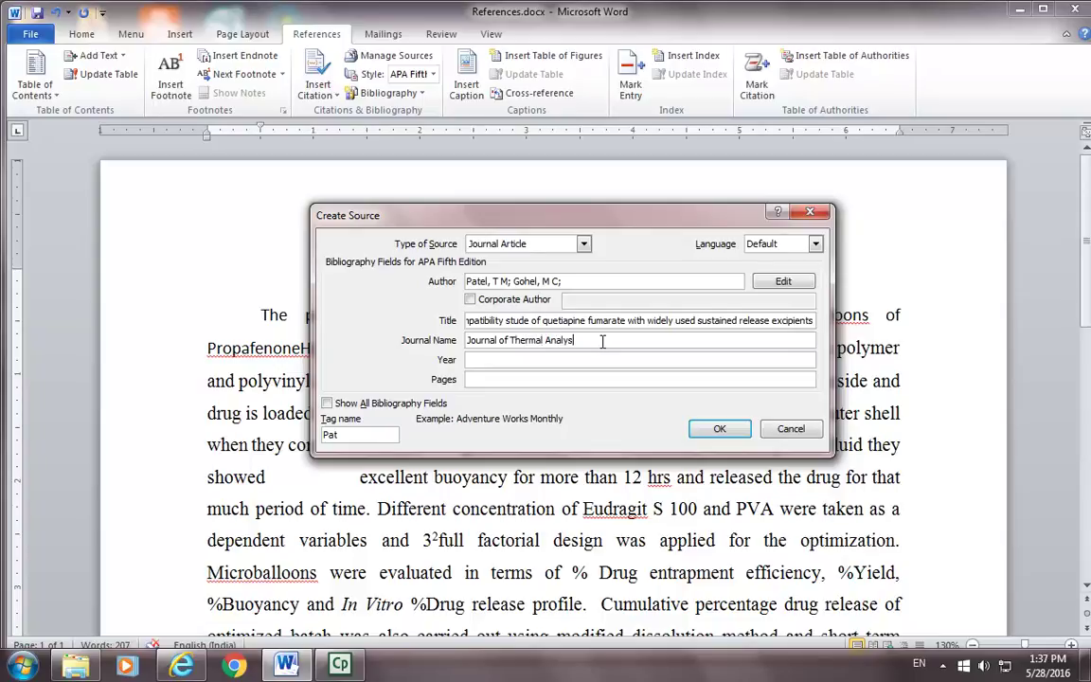
pyautogui.write('Calorimetry')
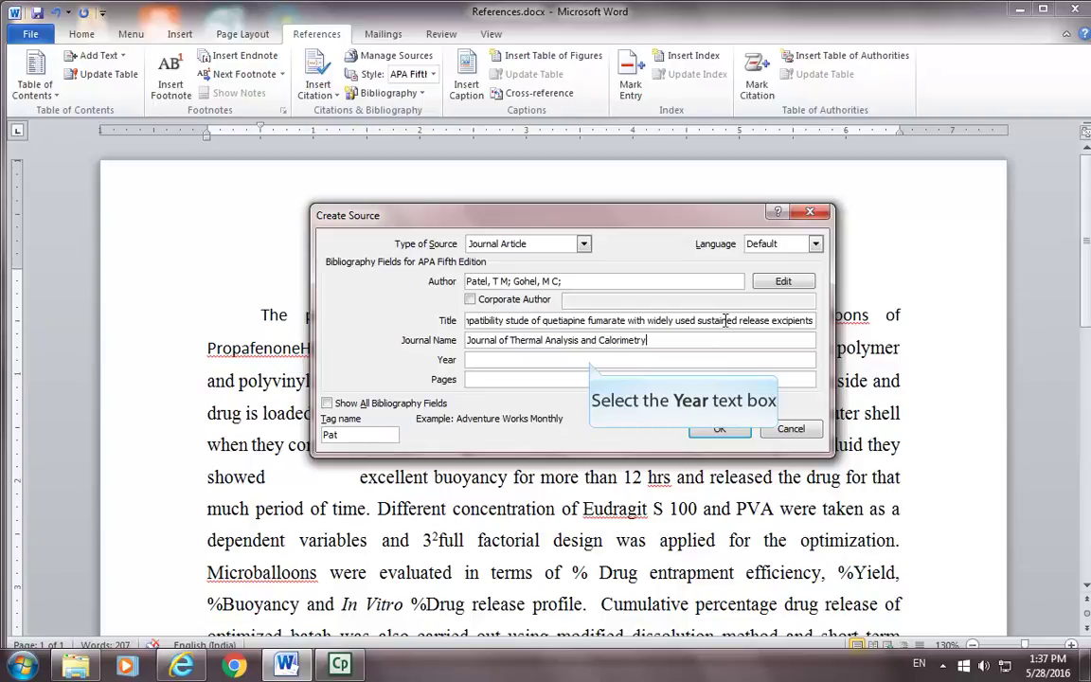
# Enter publication year 2013 and page range 2103-2108
pyautogui.click(589, 360)
pyautogui.write('2013')
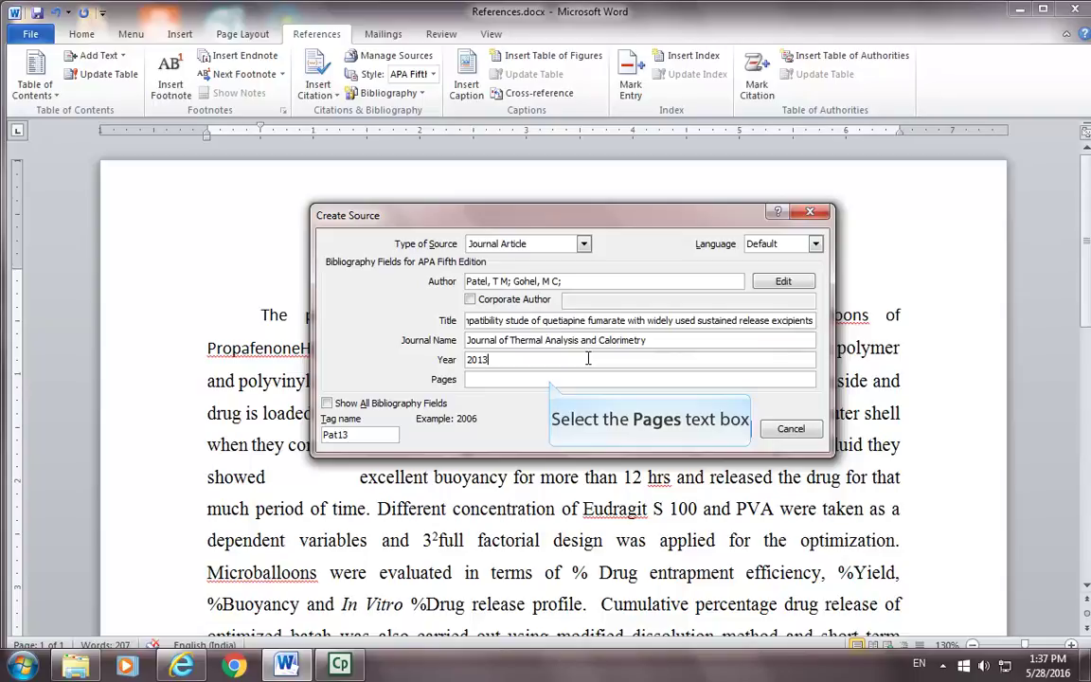
pyautogui.click(550, 380)
pyautogui.write('2103-2108')
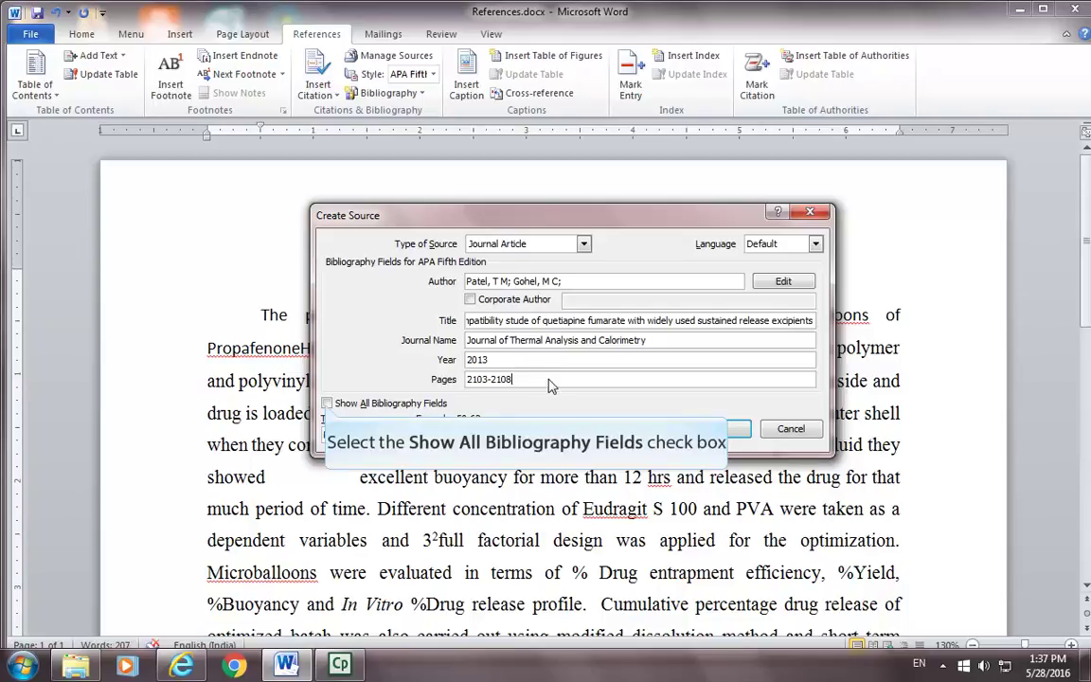
# Show all bibliography fields, add volume 111 and issue 3, and save the source
pyautogui.click(327, 404)
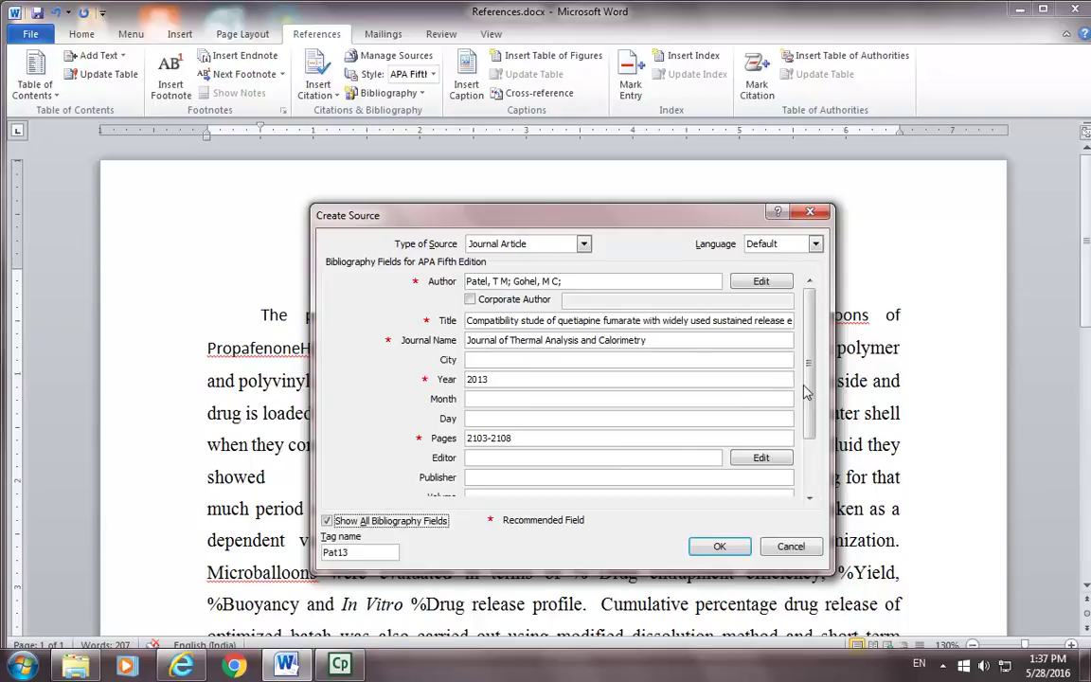
pyautogui.moveTo(805, 392); pyautogui.dragTo(816, 458)
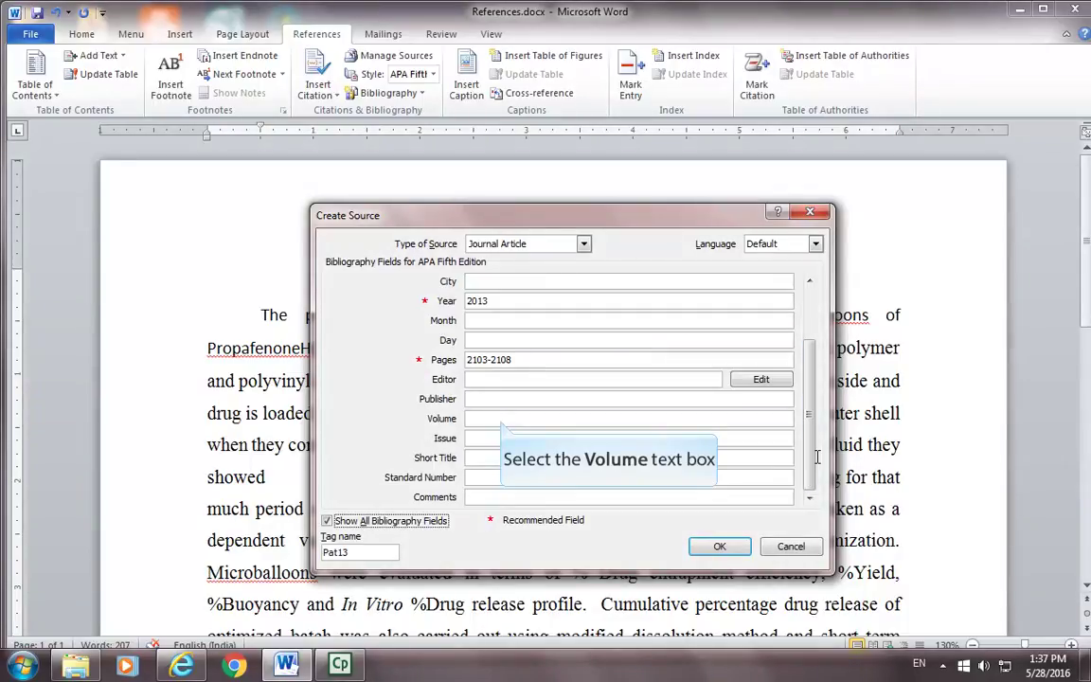
pyautogui.click(502, 420)
pyautogui.write('111')
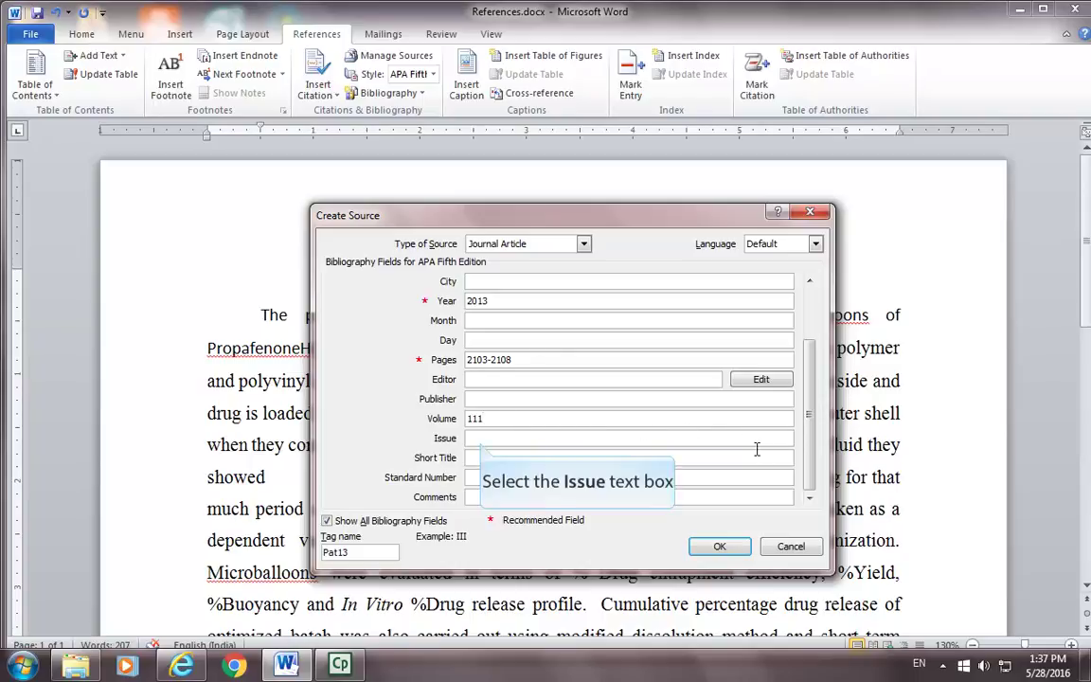
pyautogui.click(479, 439)
pyautogui.write('3')
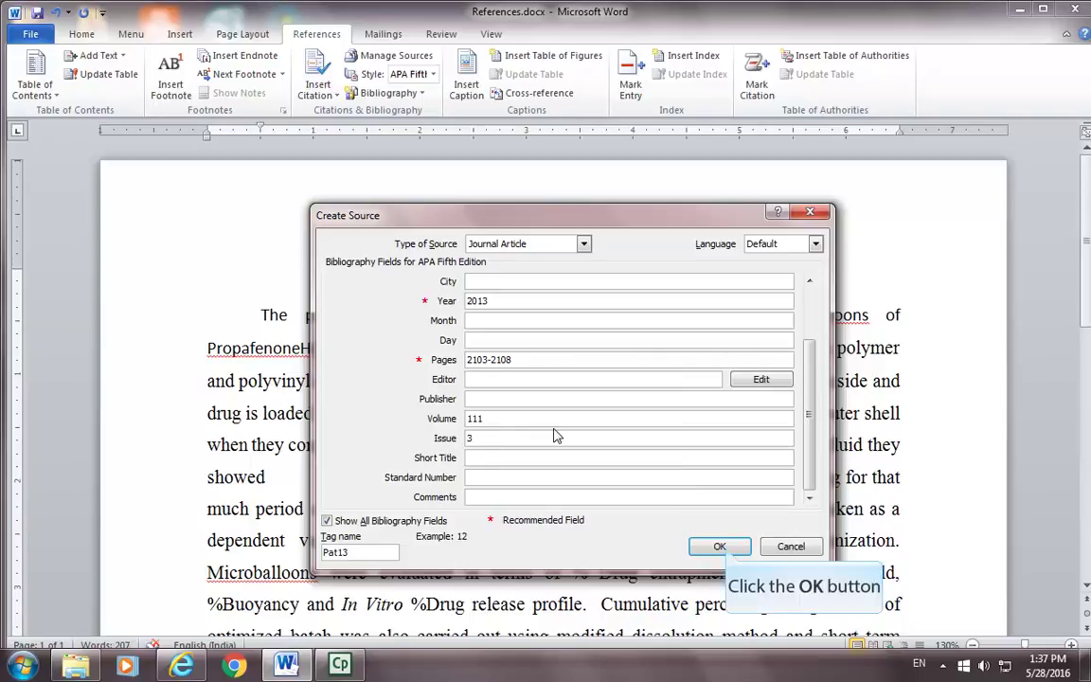
pyautogui.click(720, 546)
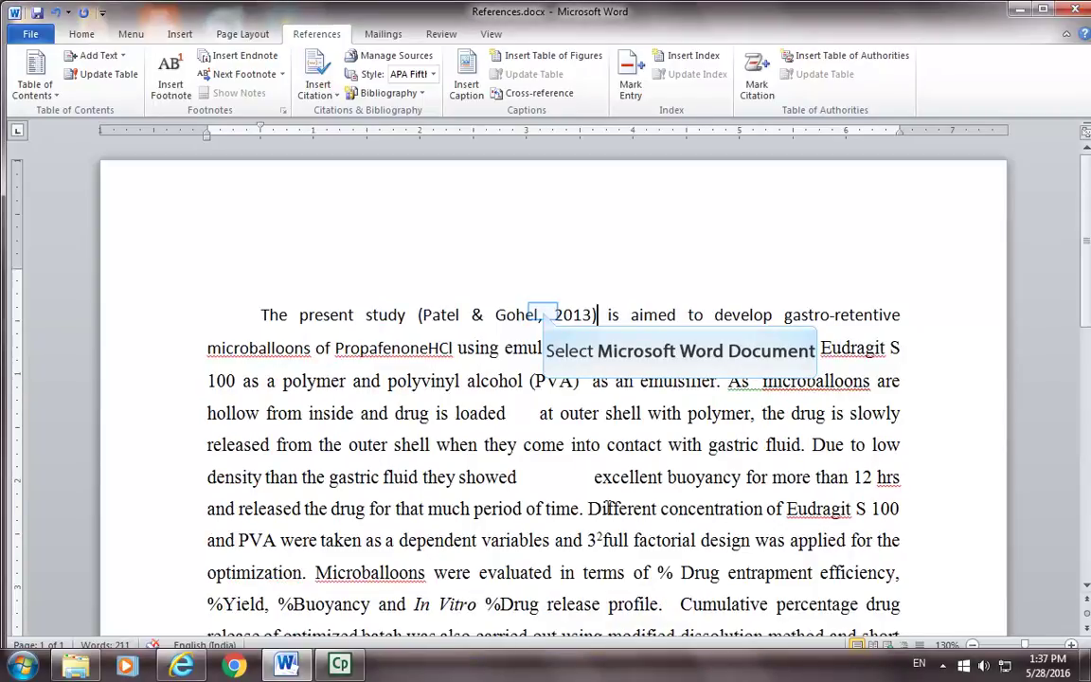
# Inspect the inserted in-text citation, then scroll down to the end of the document
pyautogui.click(545, 312)
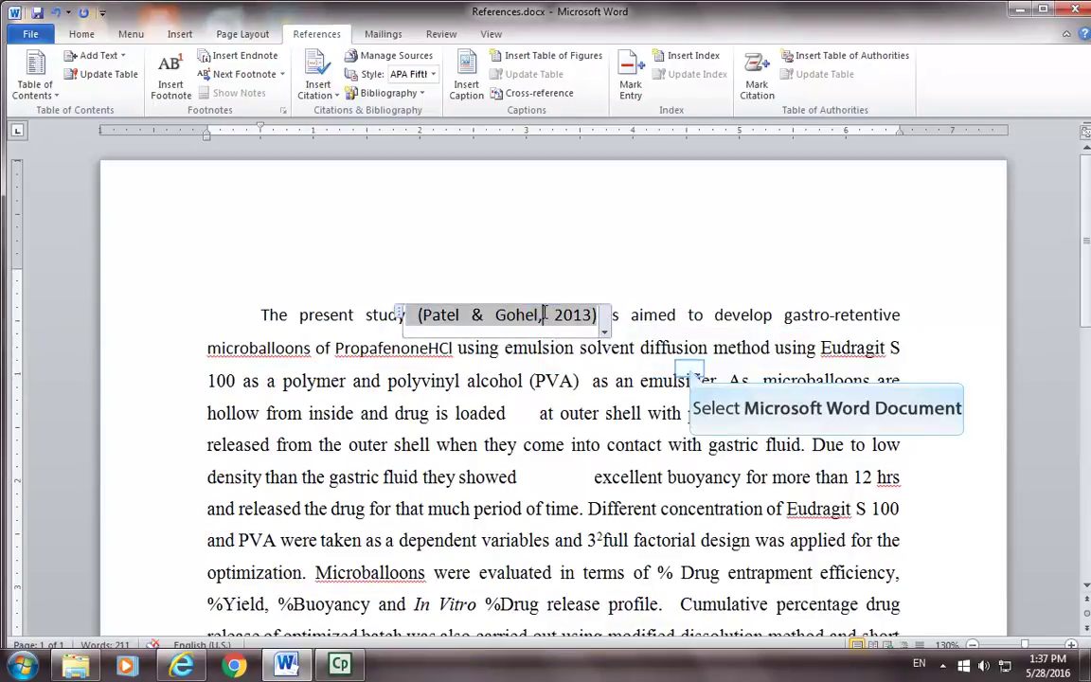
pyautogui.click(691, 369)
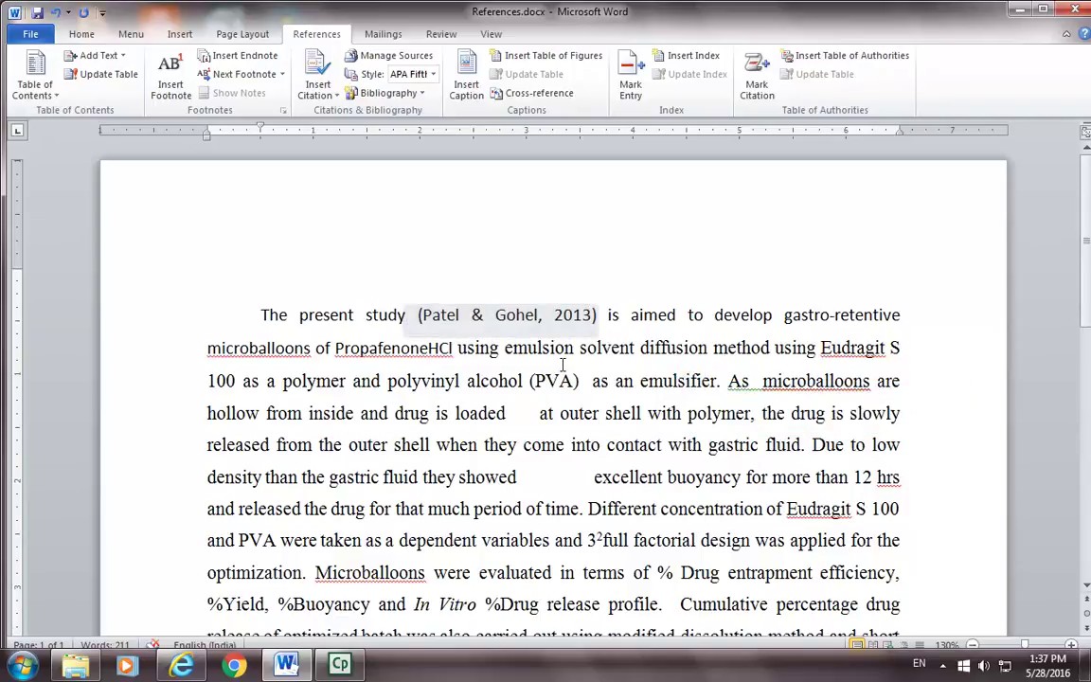
pyautogui.moveTo(418, 315); pyautogui.dragTo(603, 314)
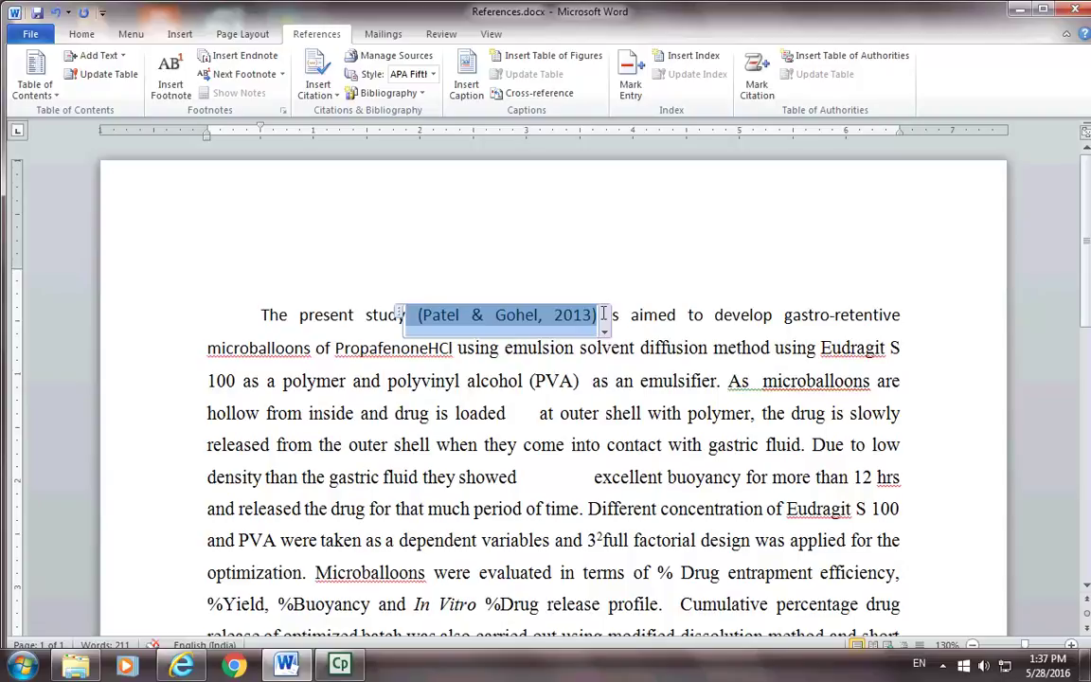
pyautogui.scroll(-5, 592, 397)
# Insert a bibliography on the empty last line below the abstract
pyautogui.click(336, 401)
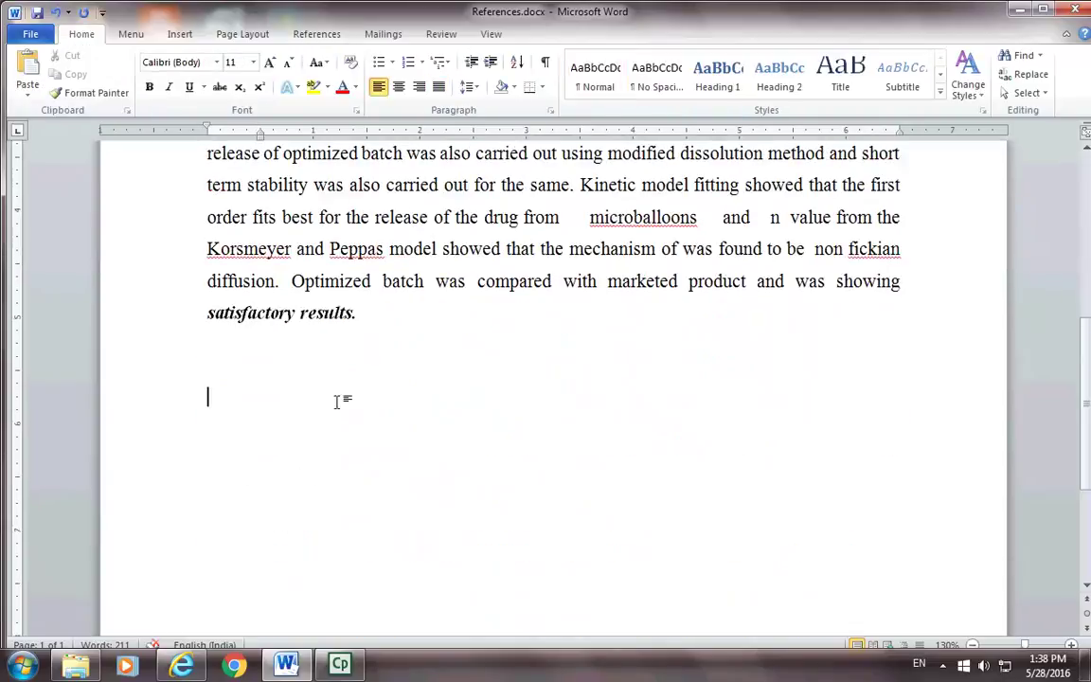
pyautogui.click(336, 401)
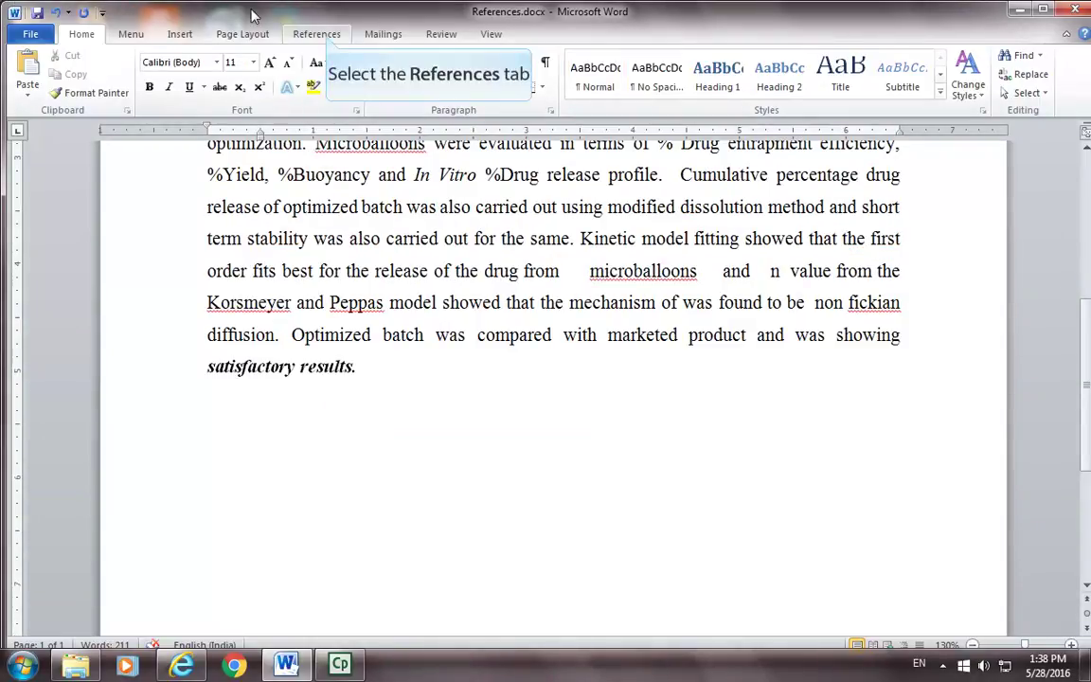
pyautogui.click(329, 41)
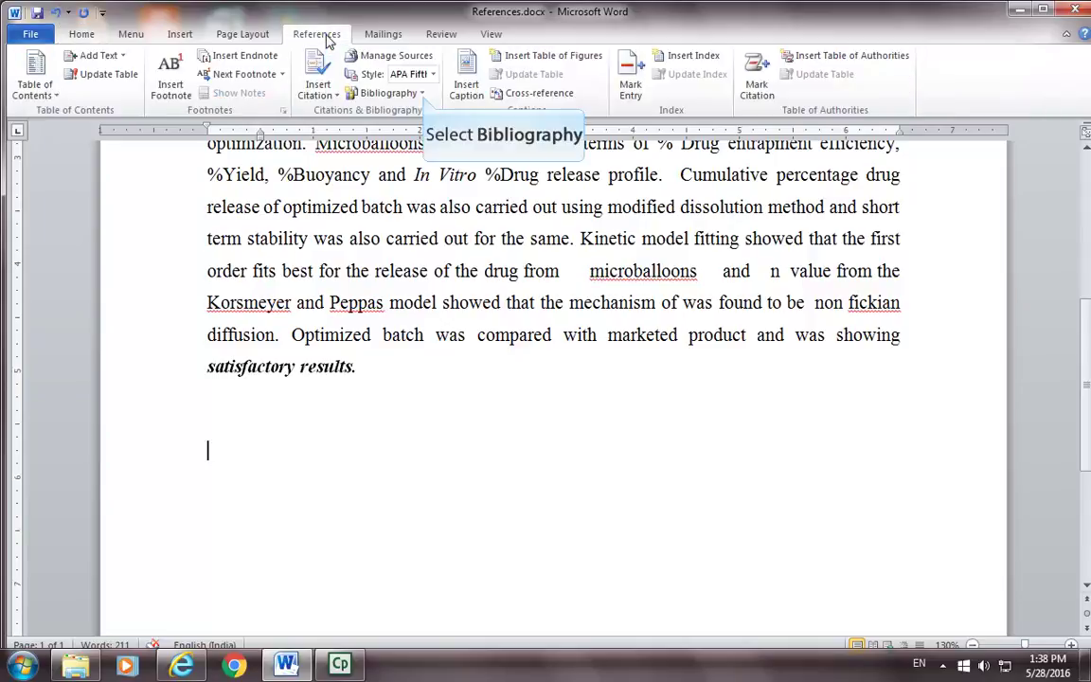
pyautogui.click(422, 94)
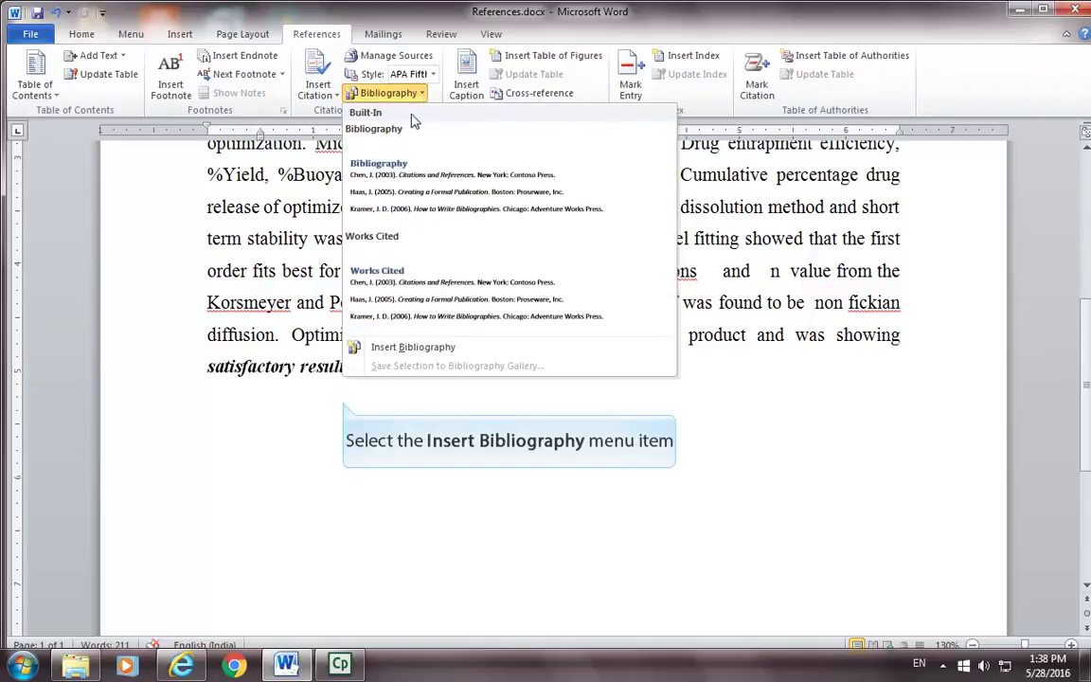
pyautogui.click(369, 346)
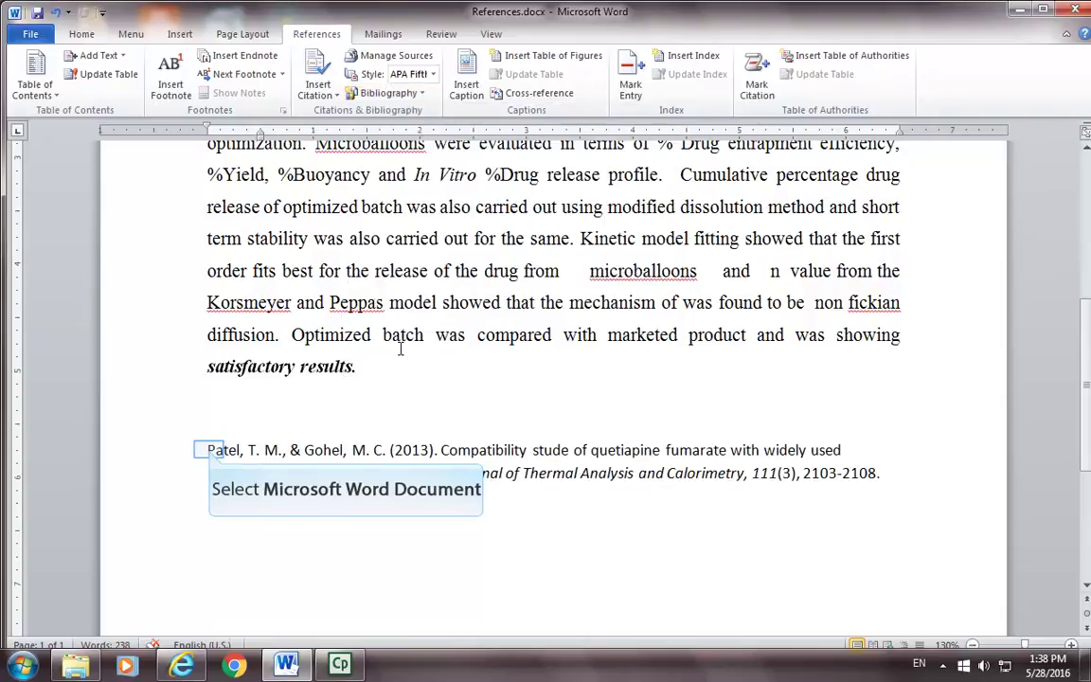
# Check the inserted bibliography entry and place the insertion point below it
pyautogui.click(209, 451)
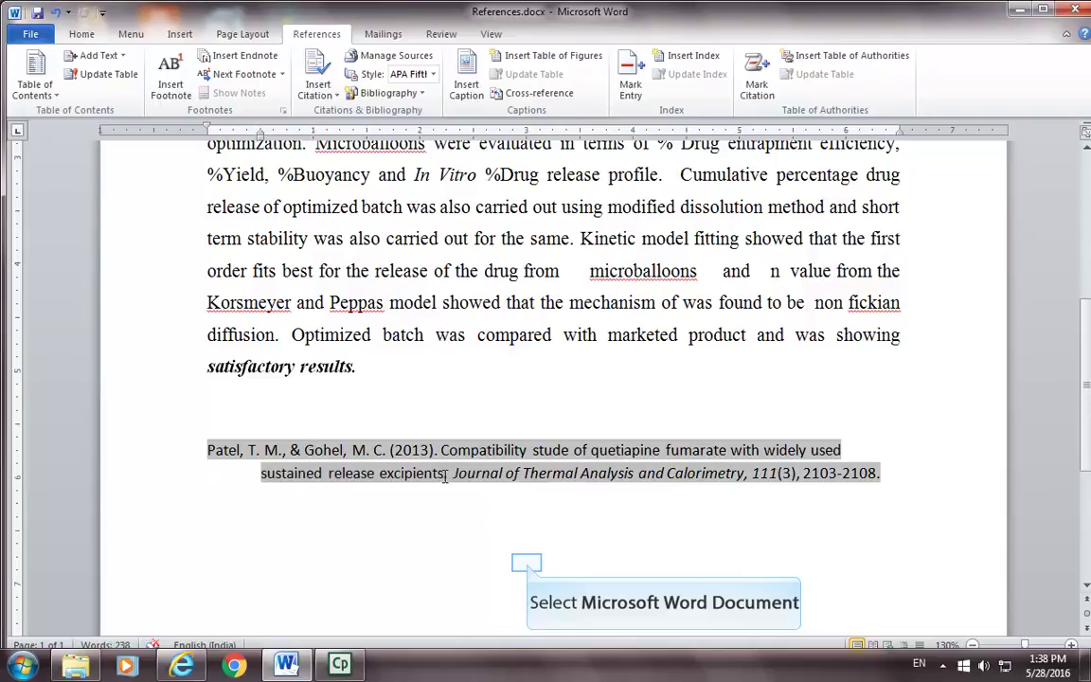
pyautogui.click(694, 394)
pyautogui.scroll(4, 695, 394)
pyautogui.scroll(-4, 695, 394)
pyautogui.scroll(-2, 694, 394)
pyautogui.click(457, 478)
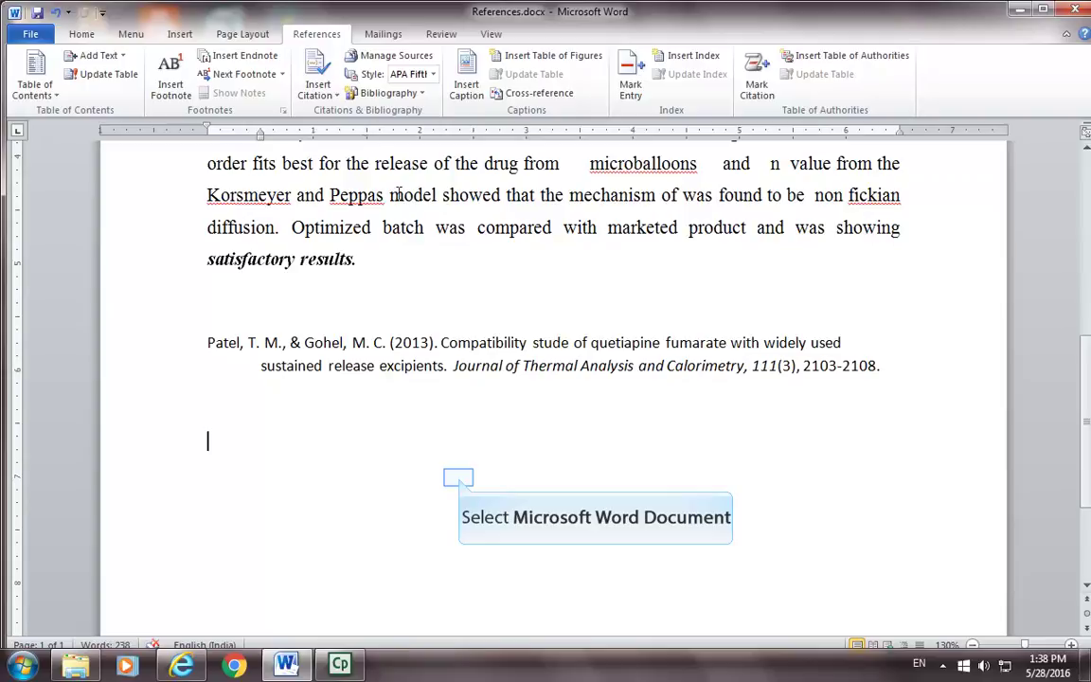
pyautogui.scroll(3, 566, 338)
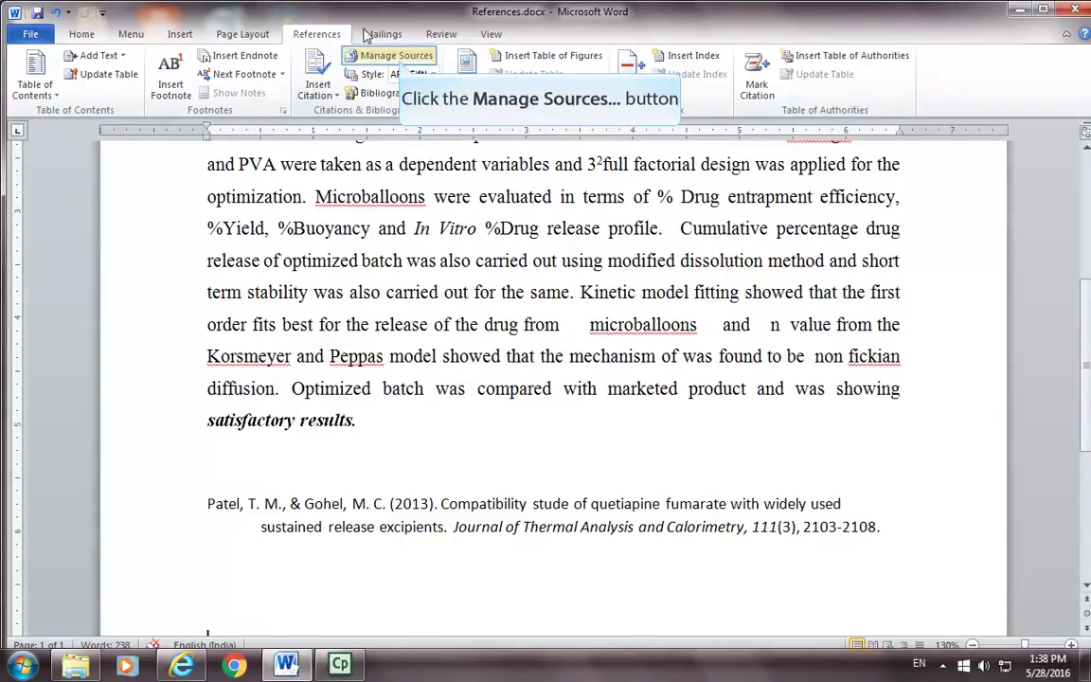
pyautogui.click(362, 57)
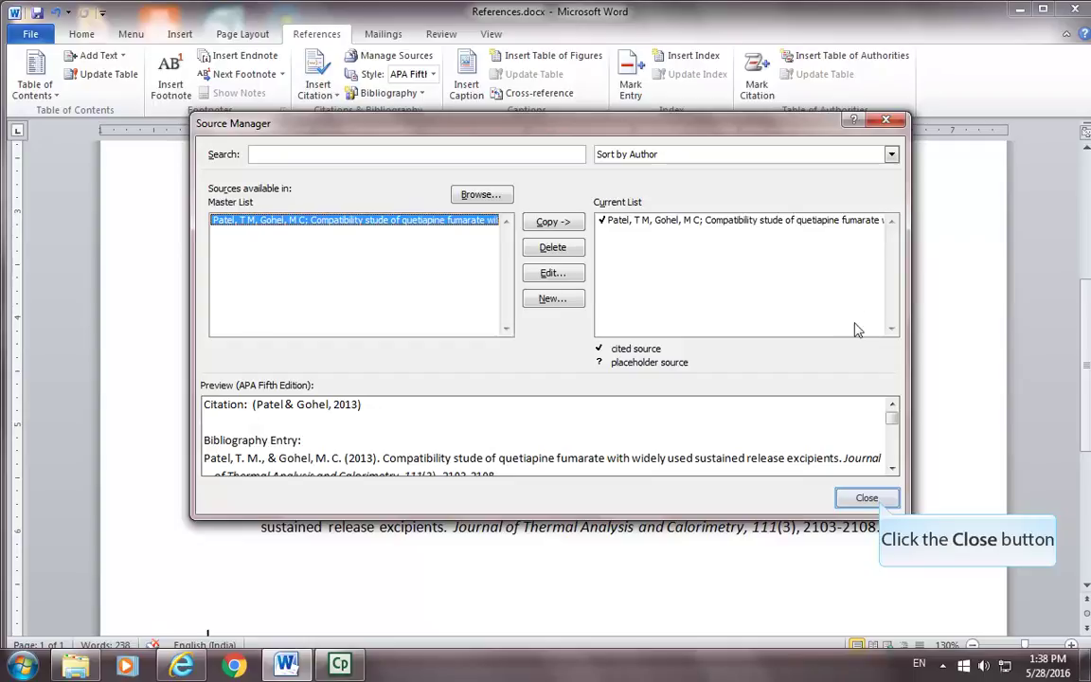
pyautogui.click(865, 498)
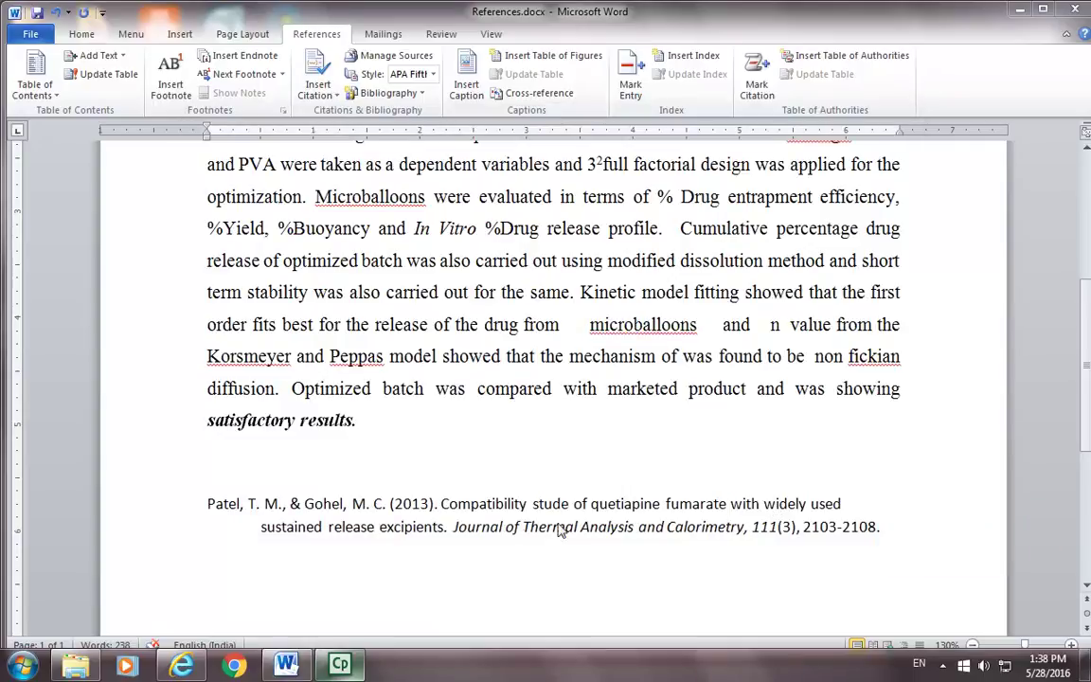